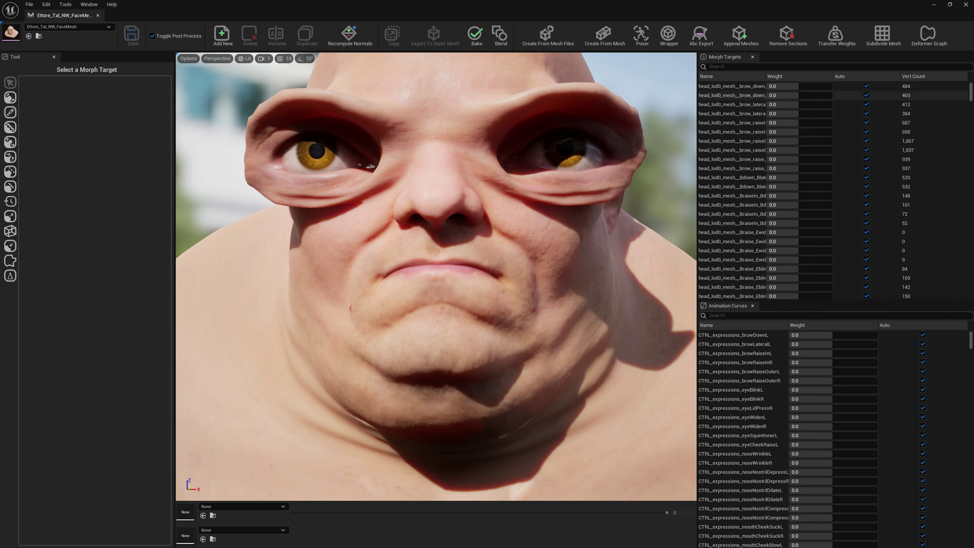
# Select the 12312 morph target near the end of the list and open the mesh in Poser.
pyautogui.moveTo(971, 94); pyautogui.dragTo(971, 292)
pyautogui.click(933, 286)
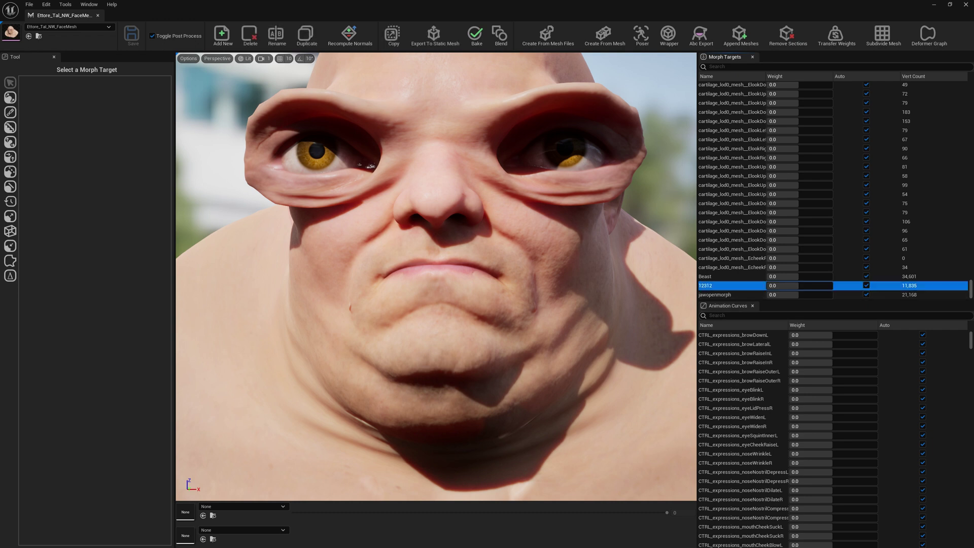
pyautogui.click(642, 36)
pyautogui.click(642, 35)
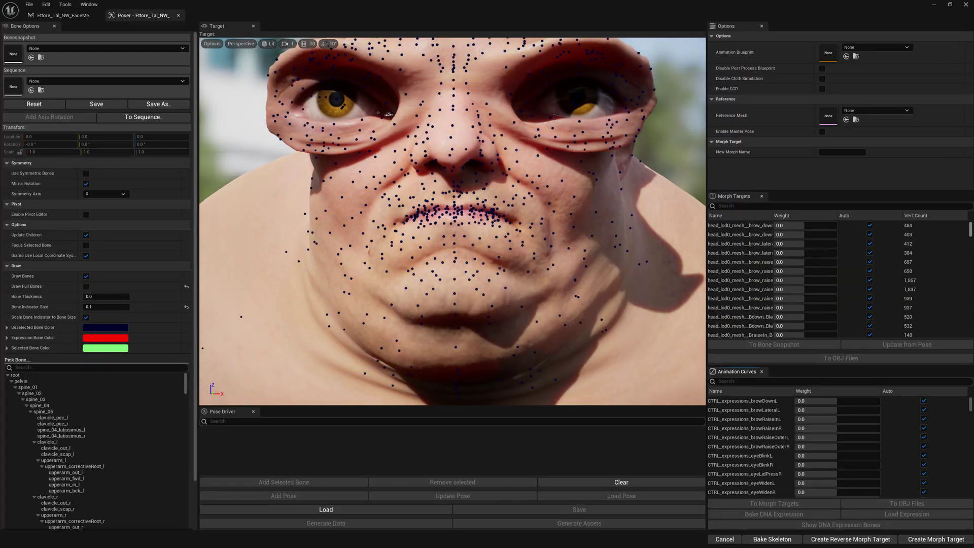
# Preview the 12312 morph target at a weight of about 0.98, and return its weight to automatic control.
pyautogui.moveTo(970, 230); pyautogui.dragTo(970, 332)
pyautogui.moveTo(804, 324); pyautogui.dragTo(837, 324)
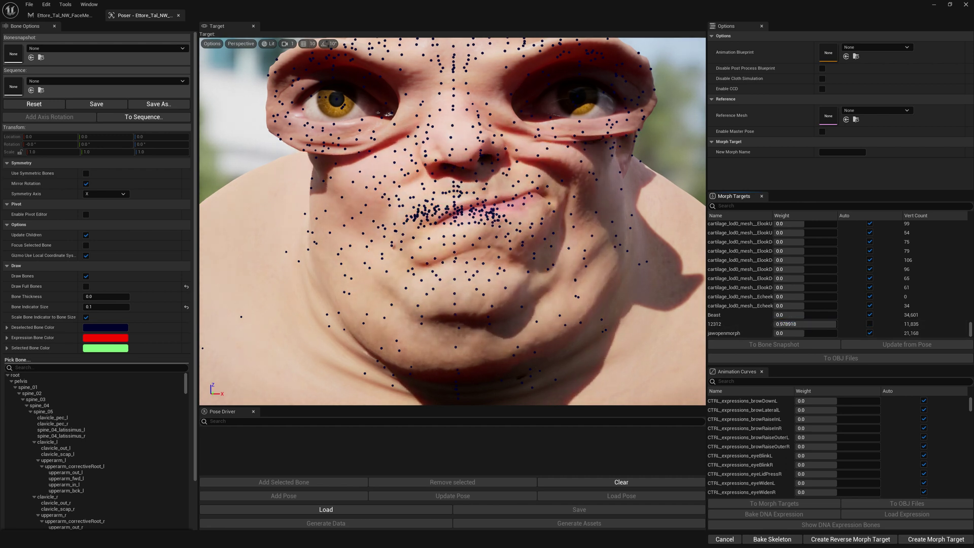
pyautogui.click(870, 324)
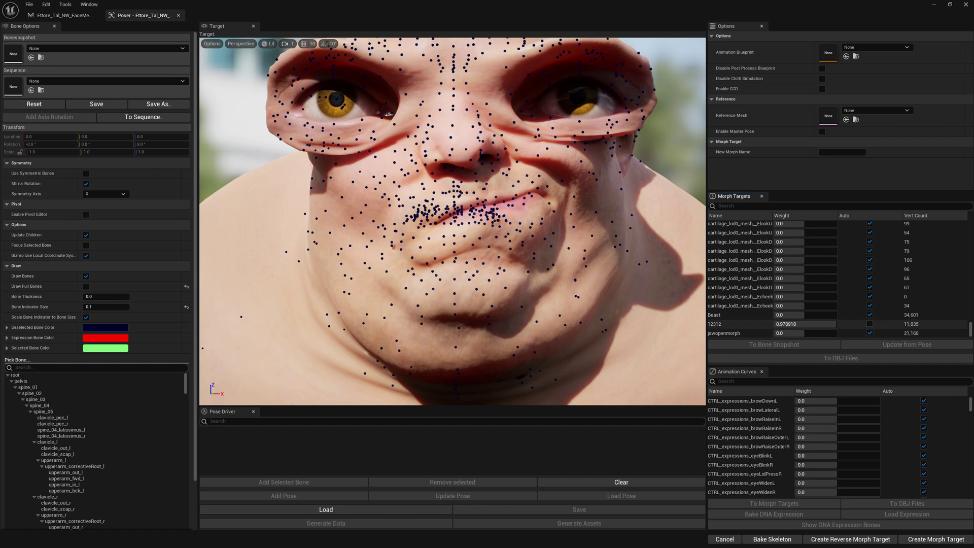
# Create a bone snapshot from the 12312 morph target with Advanced Fitting enabled and save it as BoneSnapshot_2.
pyautogui.click(774, 344)
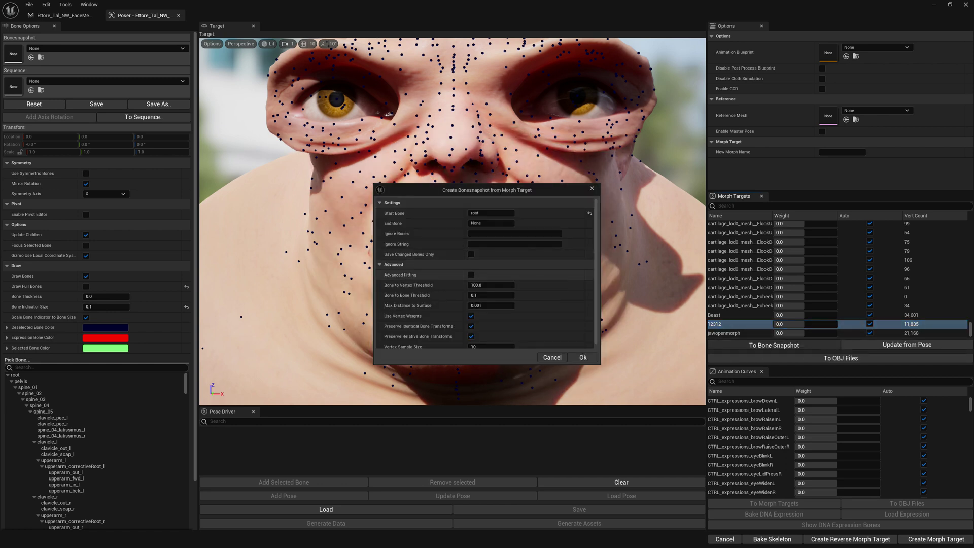
pyautogui.click(471, 274)
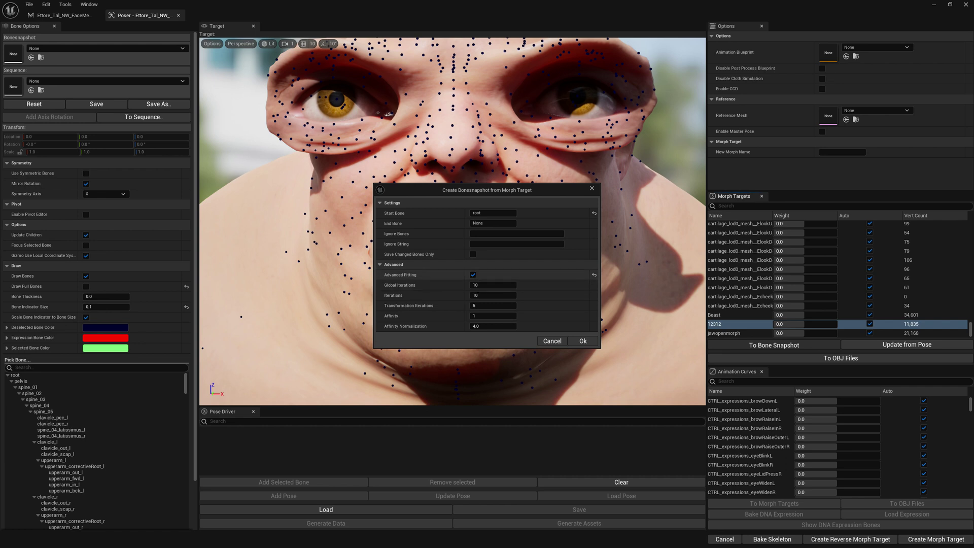
pyautogui.click(582, 341)
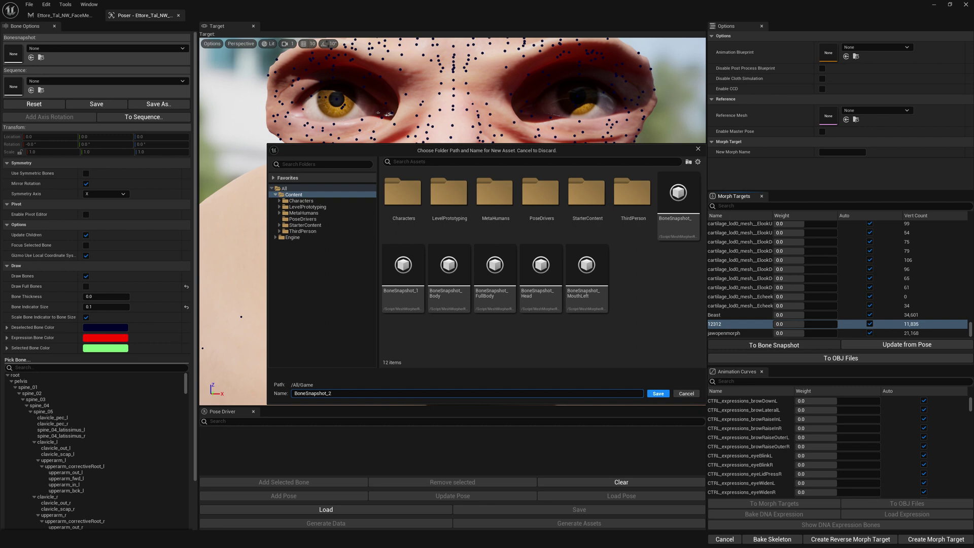
pyautogui.press('Return')
pyautogui.press('Return')
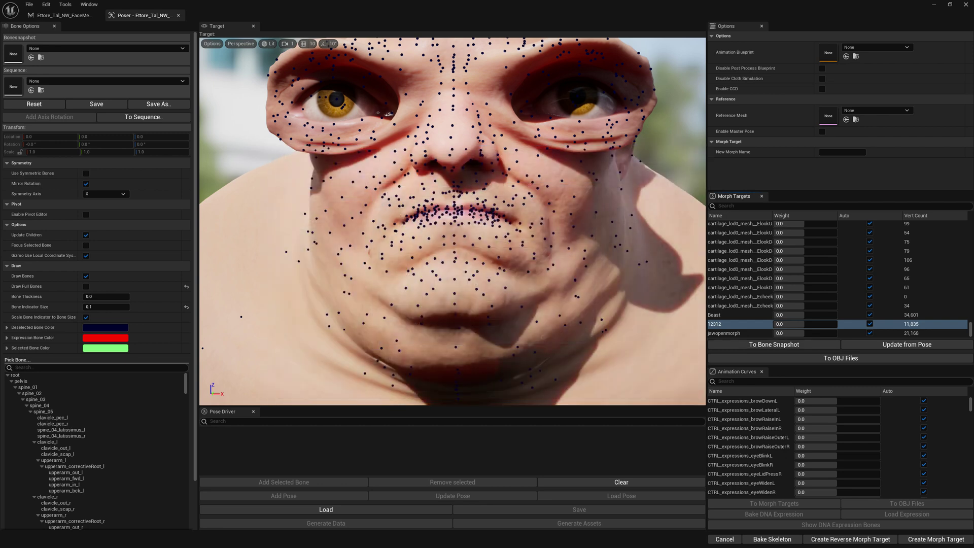
# Find the CTRL_expressions_mouthLeft curve and load its expression from BoneSnapshot_2.
pyautogui.click(771, 382)
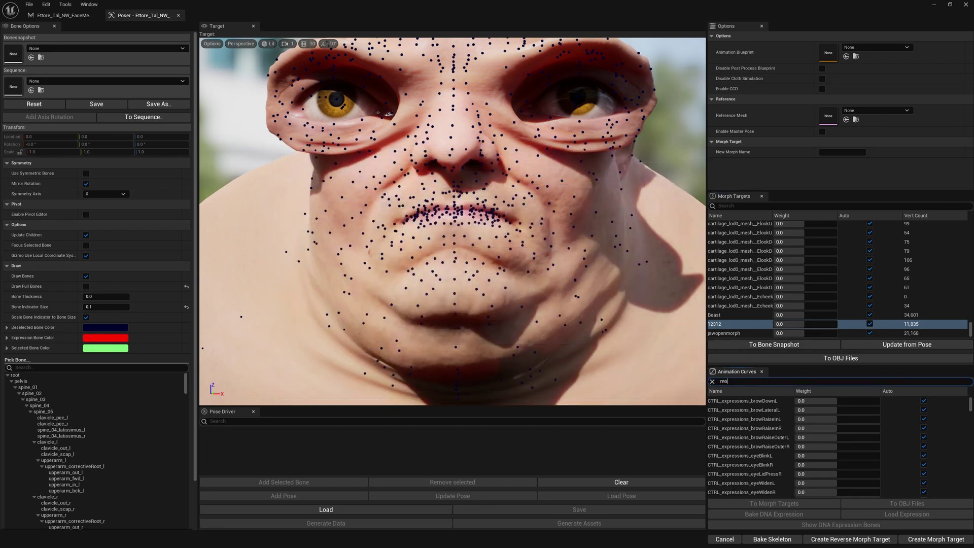
pyautogui.write('le')
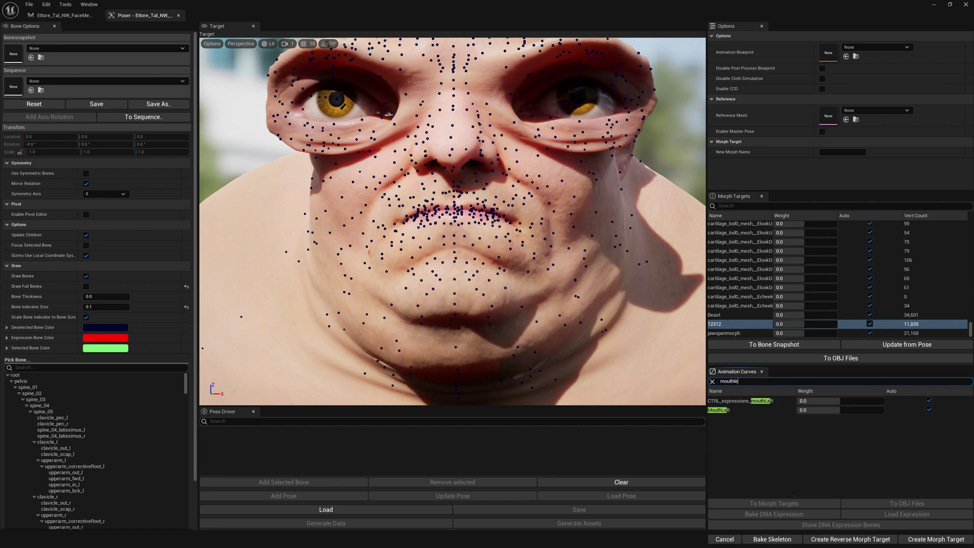
pyautogui.click(771, 401)
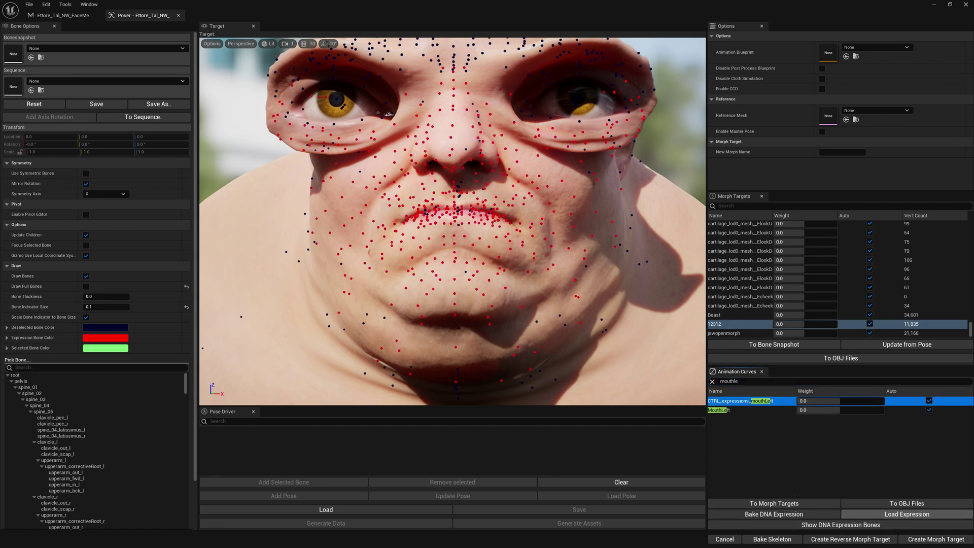
pyautogui.click(908, 514)
pyautogui.click(528, 213)
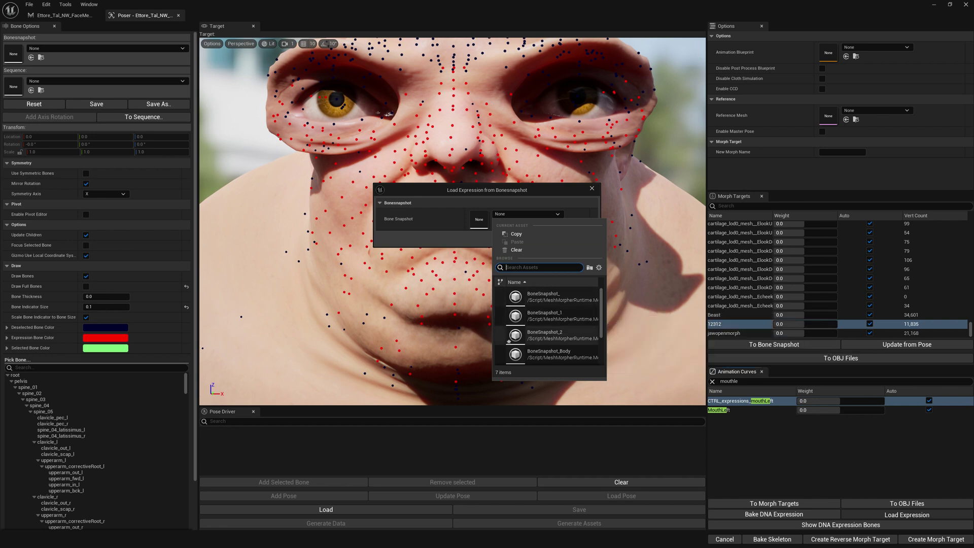
pyautogui.click(509, 339)
pyautogui.click(583, 239)
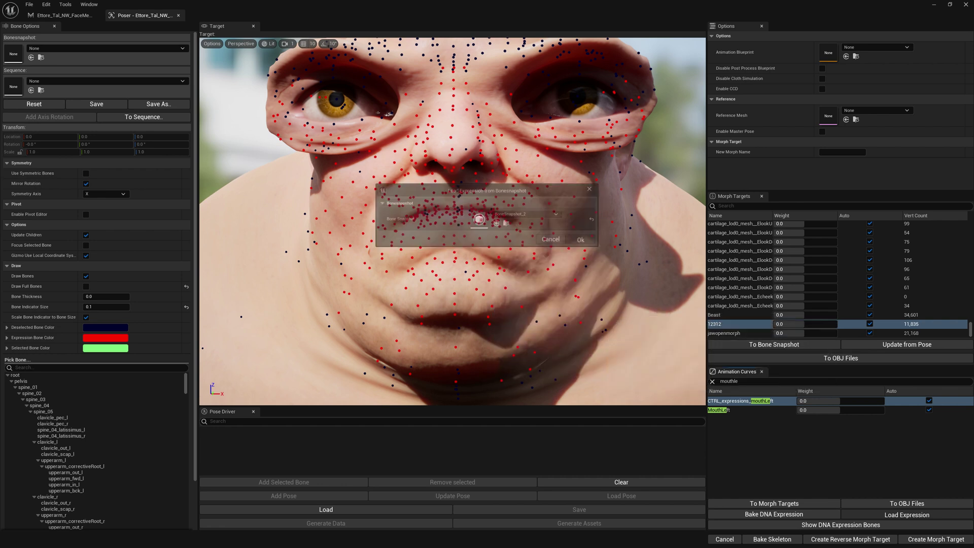
# Bake the loaded mouth pose into the DNA expression of CTRL_expressions_mouthLeft.
pyautogui.moveTo(452, 221); pyautogui.dragTo(495, 219, button='right')
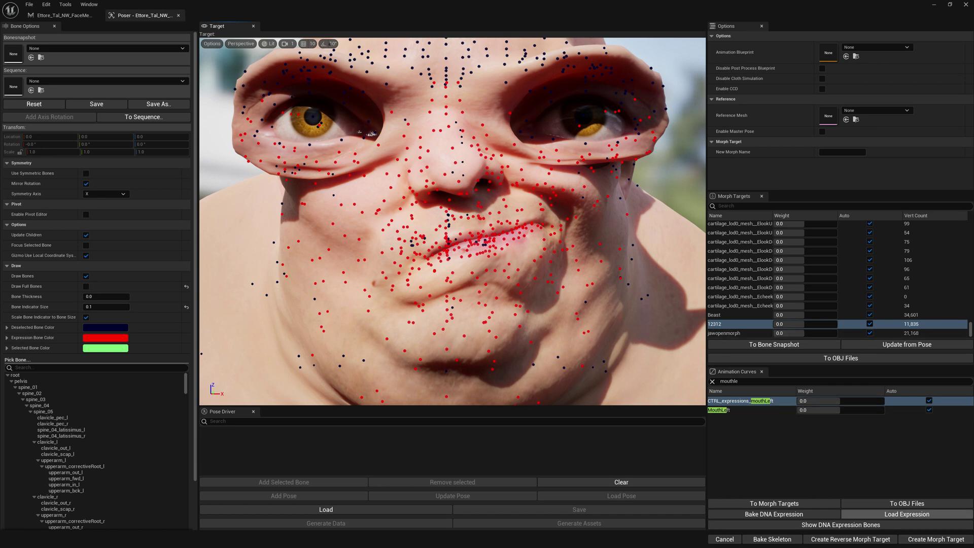
pyautogui.moveTo(487, 223); pyautogui.dragTo(474, 204, button='right')
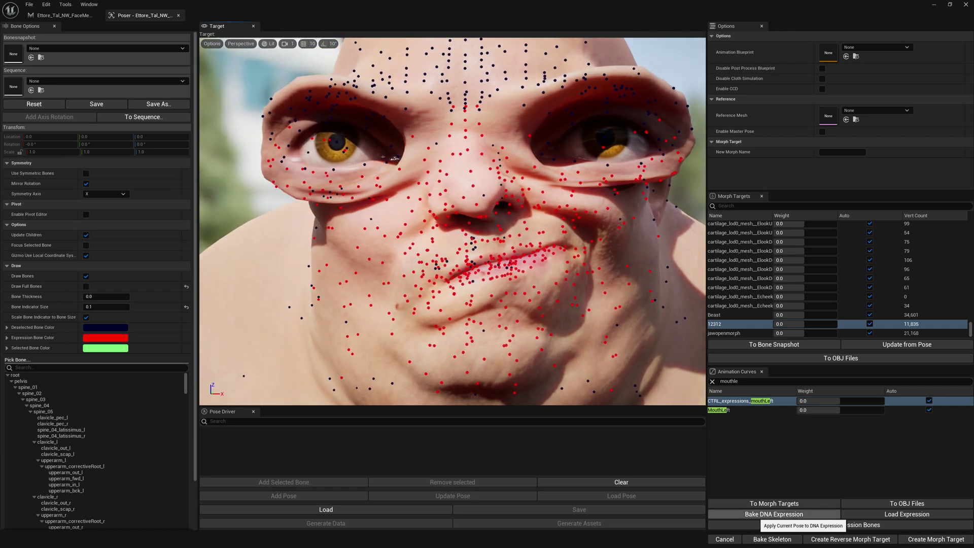
pyautogui.click(774, 514)
pyautogui.press('Return')
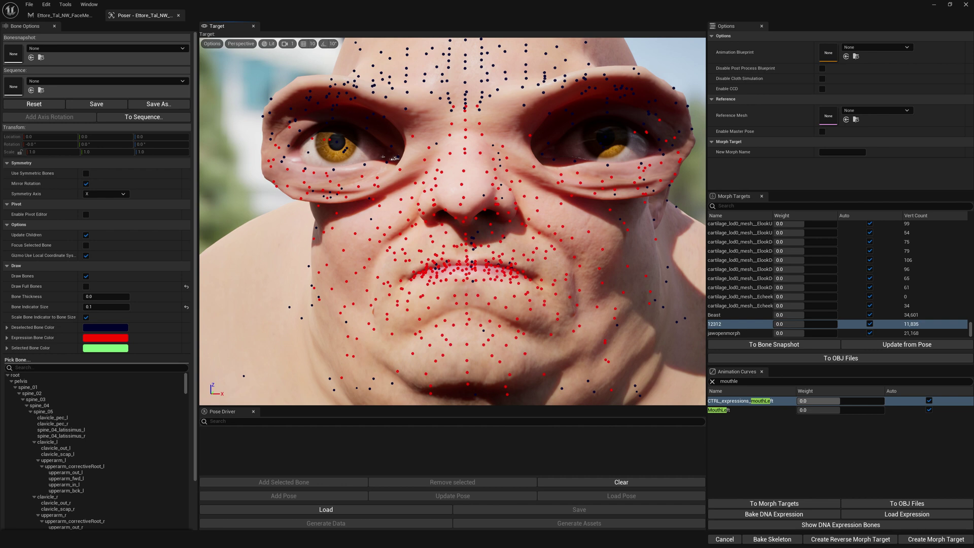
# Preview CTRL_expressions_mouthLeft and the 12312 morph target separately at weight 1.0 to compare them, returning each to automatic control.
pyautogui.moveTo(837, 401); pyautogui.dragTo(888, 401)
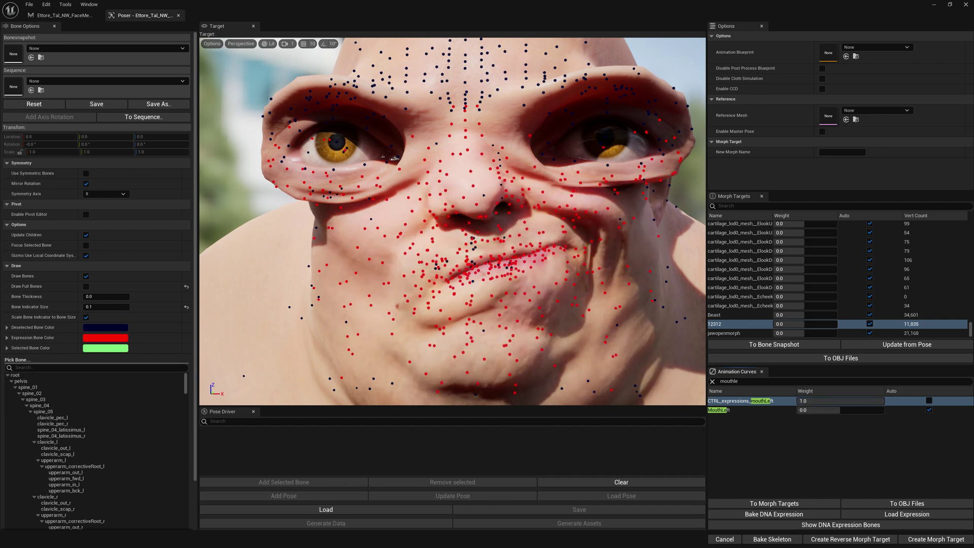
pyautogui.click(929, 400)
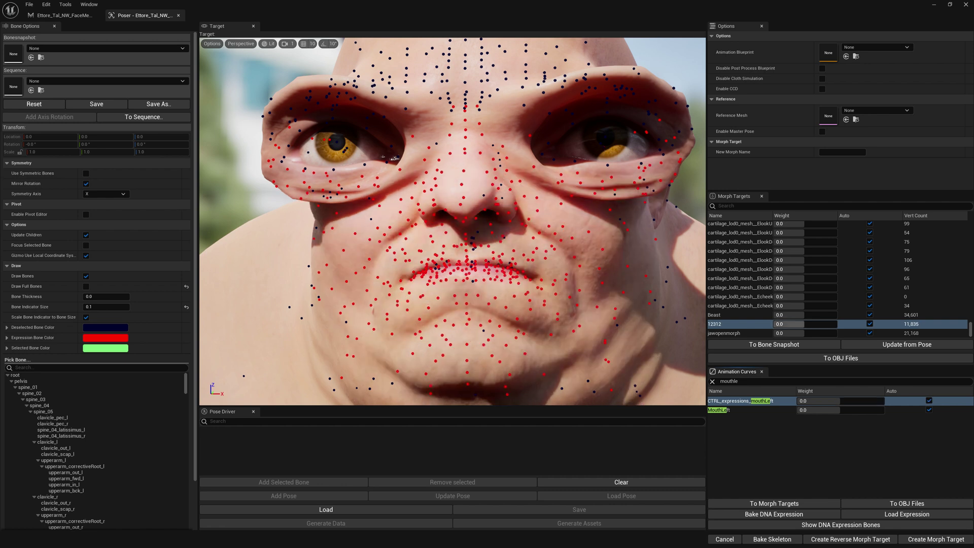
pyautogui.moveTo(805, 325); pyautogui.dragTo(838, 324)
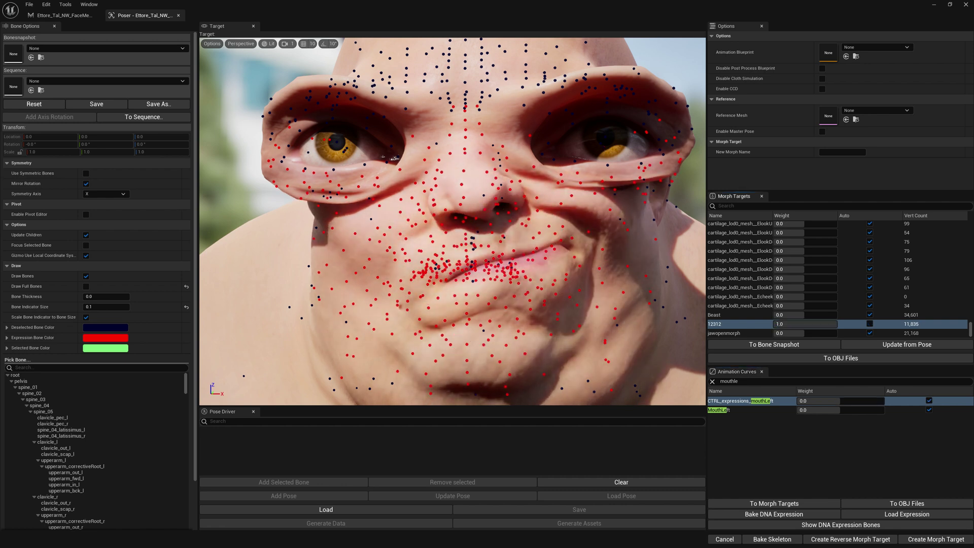
pyautogui.keyDown('alt'); pyautogui.moveTo(452, 221); pyautogui.dragTo(520, 218); pyautogui.keyUp('alt')
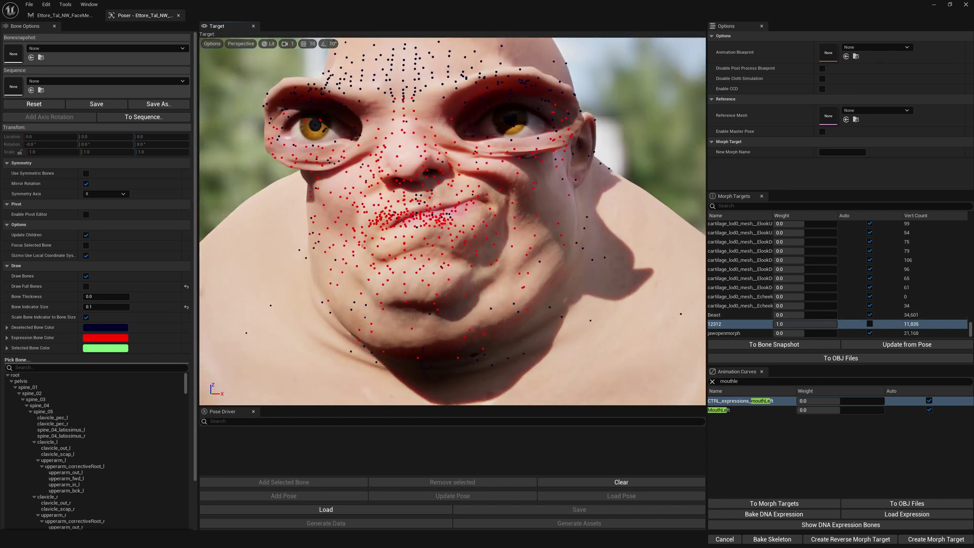
pyautogui.click(870, 324)
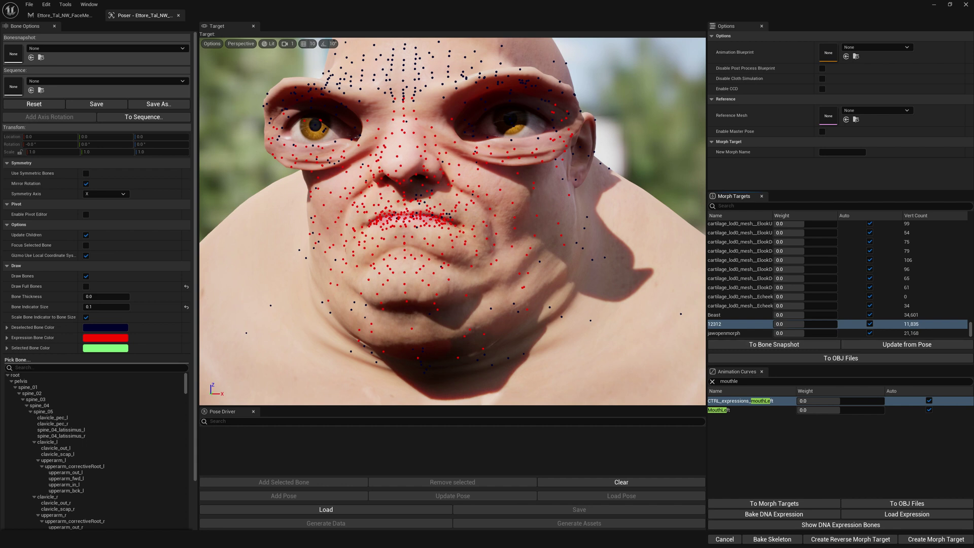
# Update the 12312 morph target from the pose with CTRL_expressions_mouthLeft at 1.0, and preview the morph at weight 1.0.
pyautogui.click(887, 334)
pyautogui.click(887, 324)
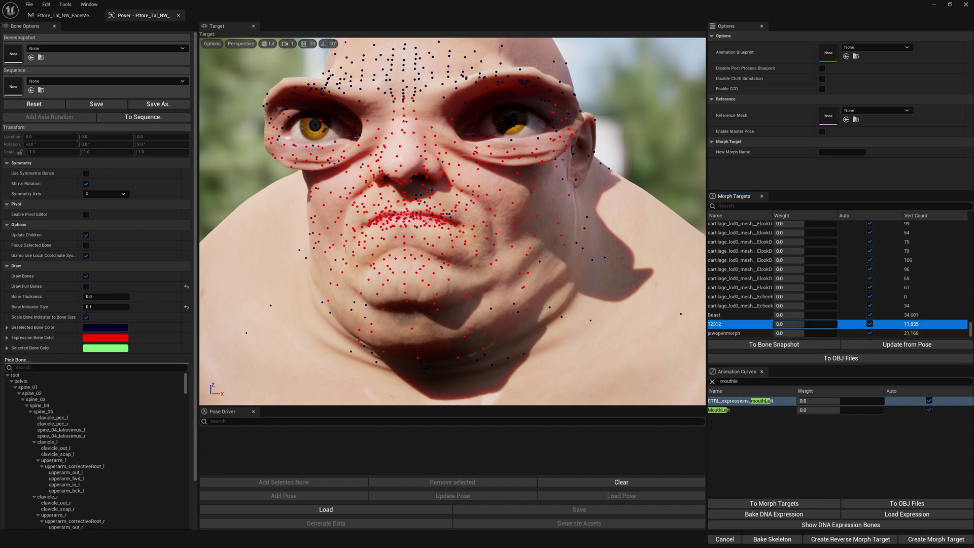
pyautogui.keyDown('alt'); pyautogui.moveTo(502, 218); pyautogui.dragTo(525, 241); pyautogui.keyUp('alt')
pyautogui.moveTo(838, 400); pyautogui.dragTo(884, 401)
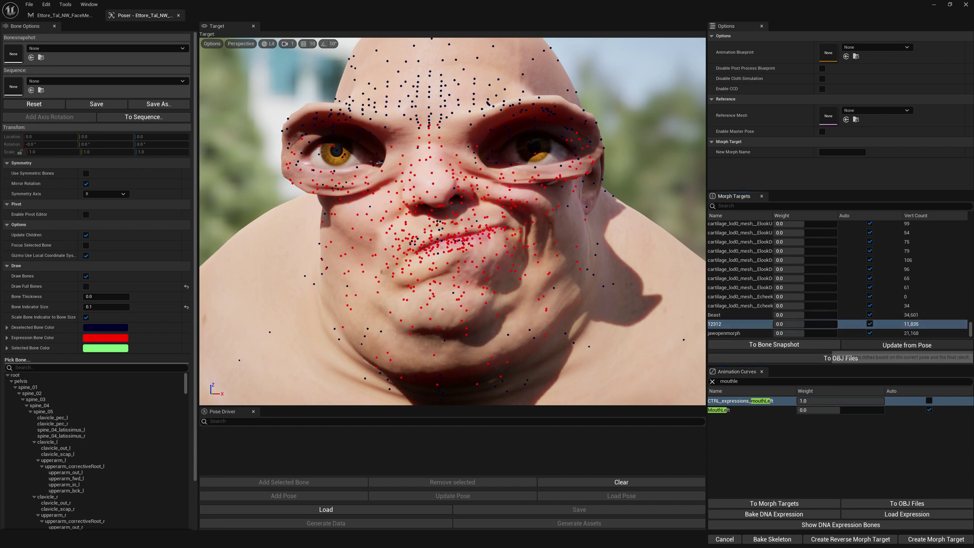
pyautogui.click(906, 345)
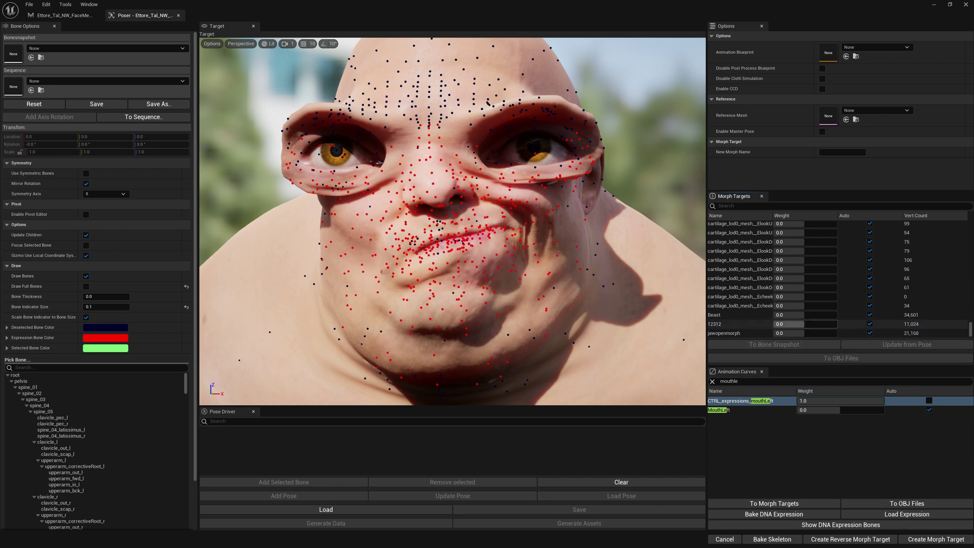
pyautogui.moveTo(804, 324); pyautogui.dragTo(837, 324)
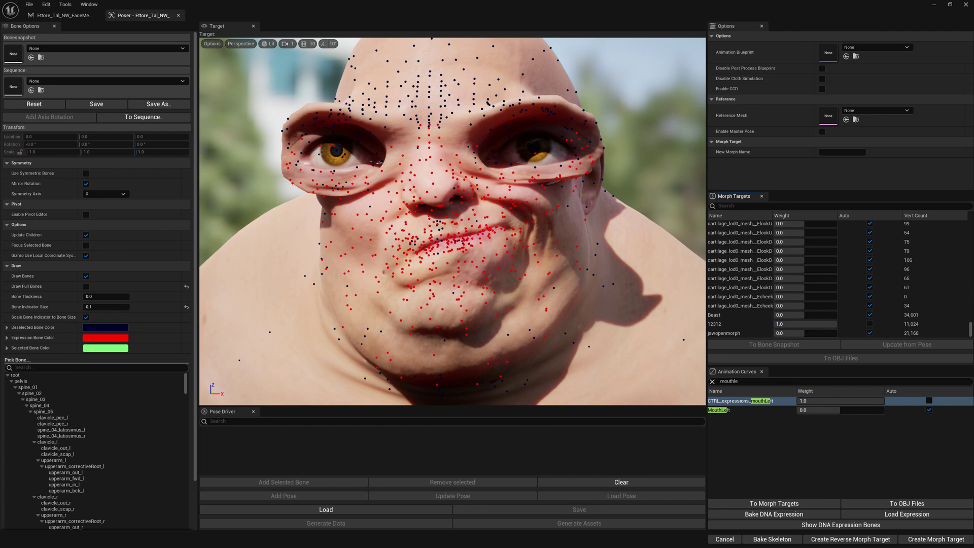
pyautogui.moveTo(453, 221); pyautogui.dragTo(393, 217, button='right')
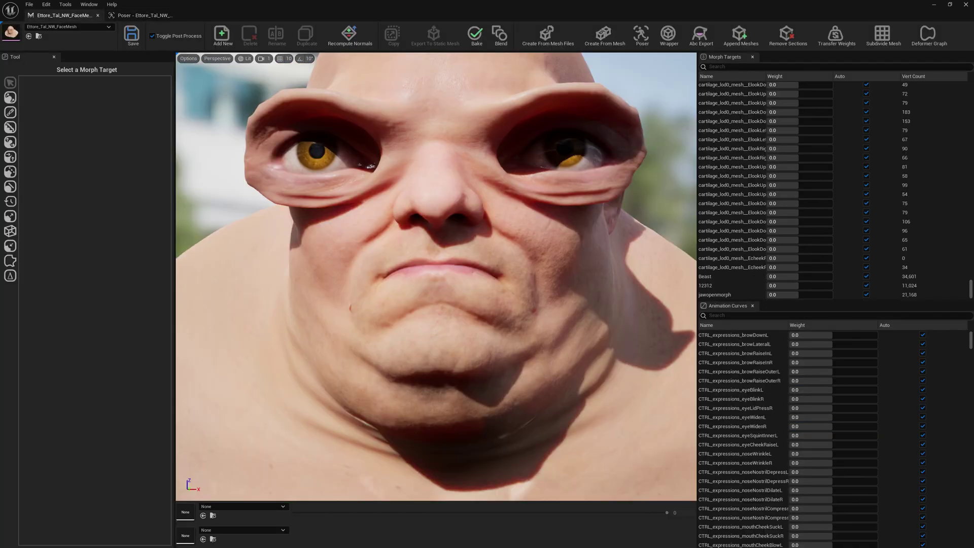
# Start a morph target blend on the face mesh and name the new morph head_lod0_mesh__mouth_left, copied from the existing target.
pyautogui.click(501, 34)
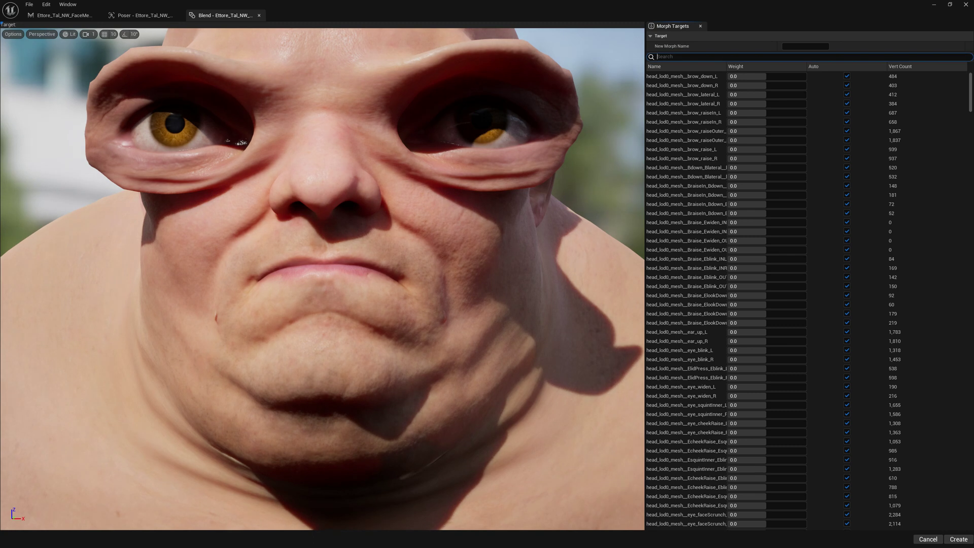
pyautogui.write('mouth')
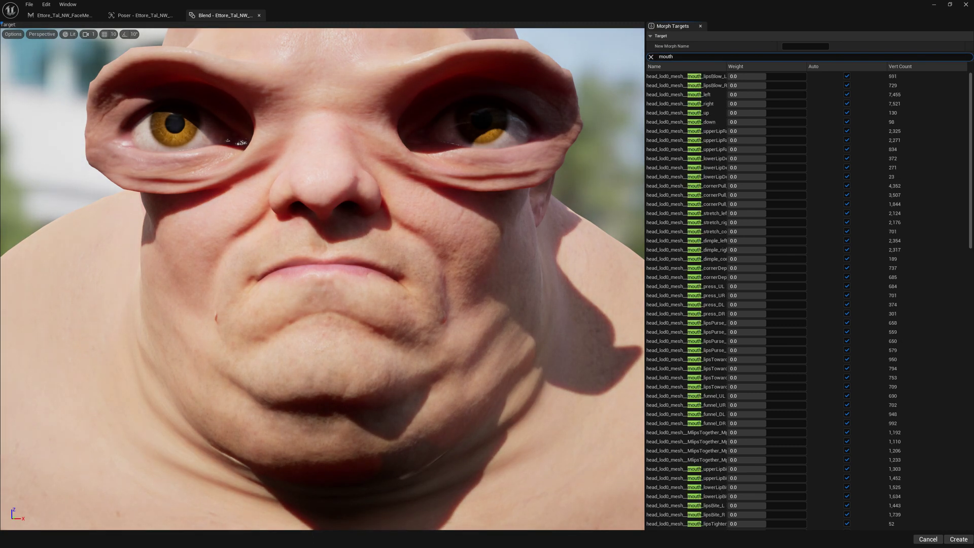
pyautogui.write('_le')
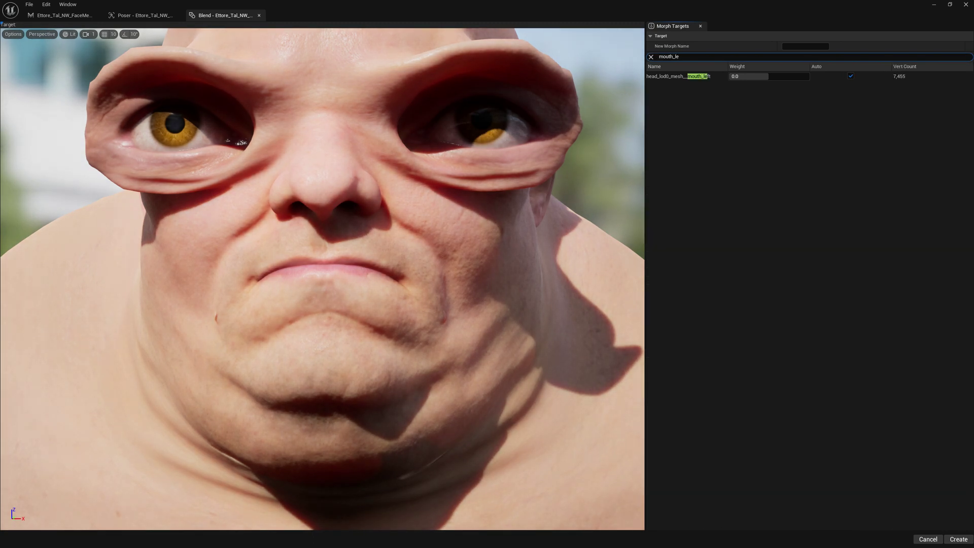
pyautogui.rightClick(689, 77)
pyautogui.click(721, 83)
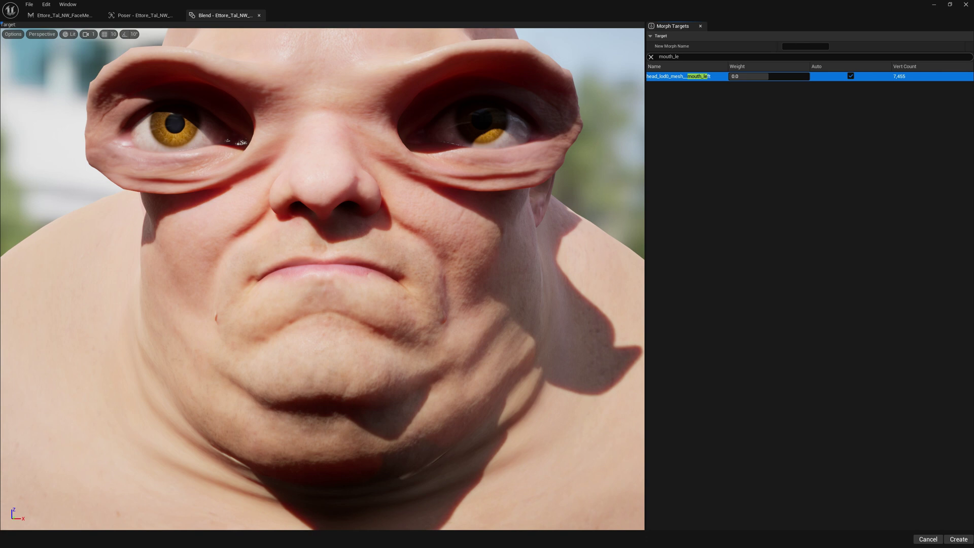
pyautogui.click(806, 46)
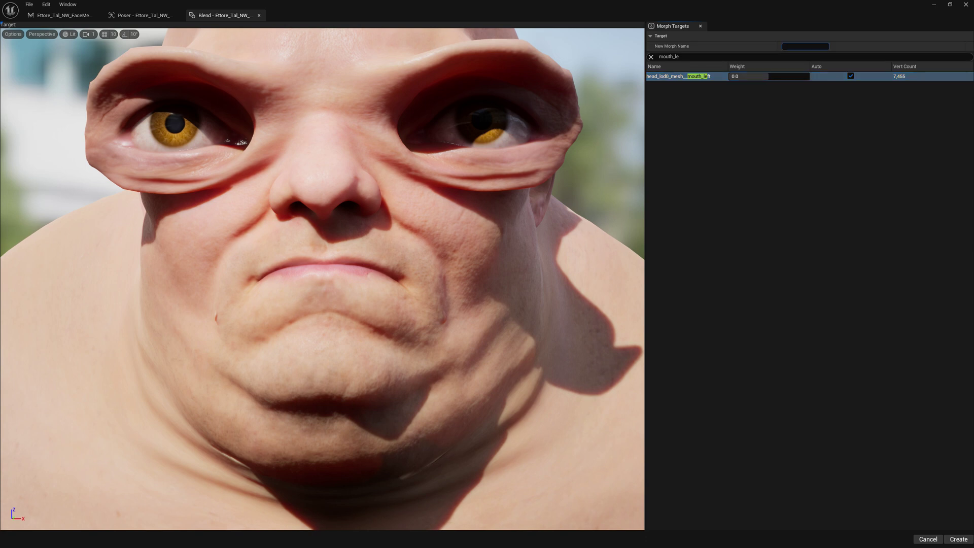
pyautogui.write('head_lod0_mesh__mouth_left')
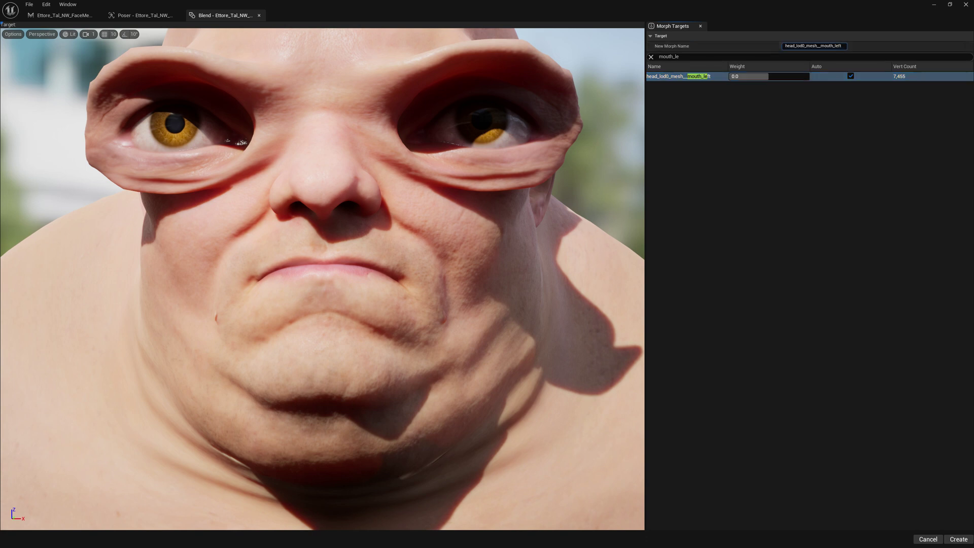
# Raise the blend weight of head_lod0_mesh__mouth_left to its maximum and set the 12312 weight to 1.0.
pyautogui.moveTo(764, 77); pyautogui.dragTo(811, 76)
pyautogui.click(651, 57)
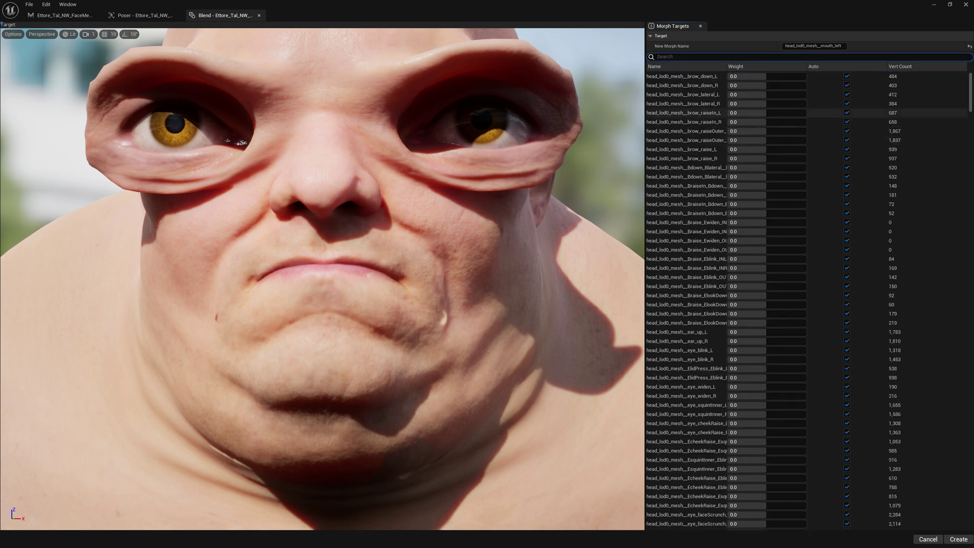
pyautogui.moveTo(970, 85); pyautogui.dragTo(970, 512)
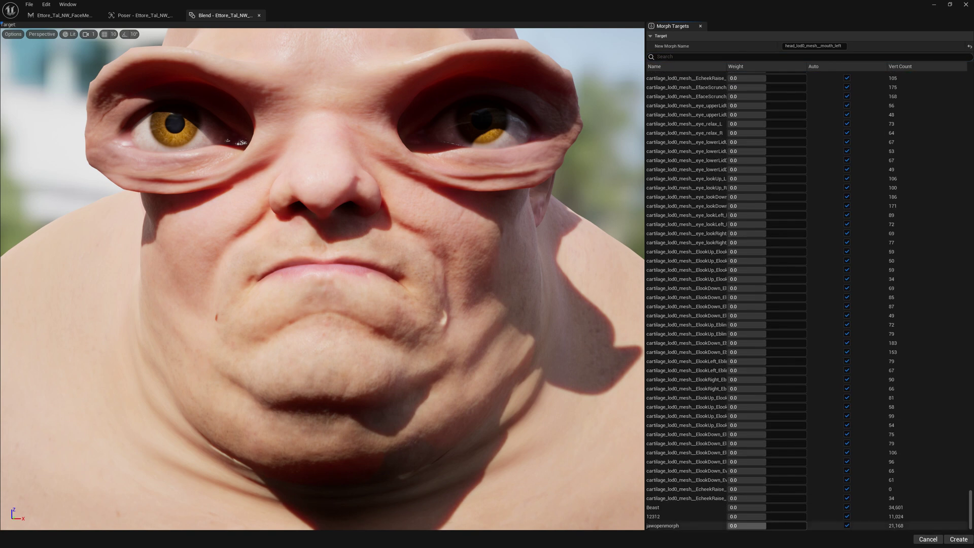
pyautogui.moveTo(765, 516); pyautogui.dragTo(806, 517)
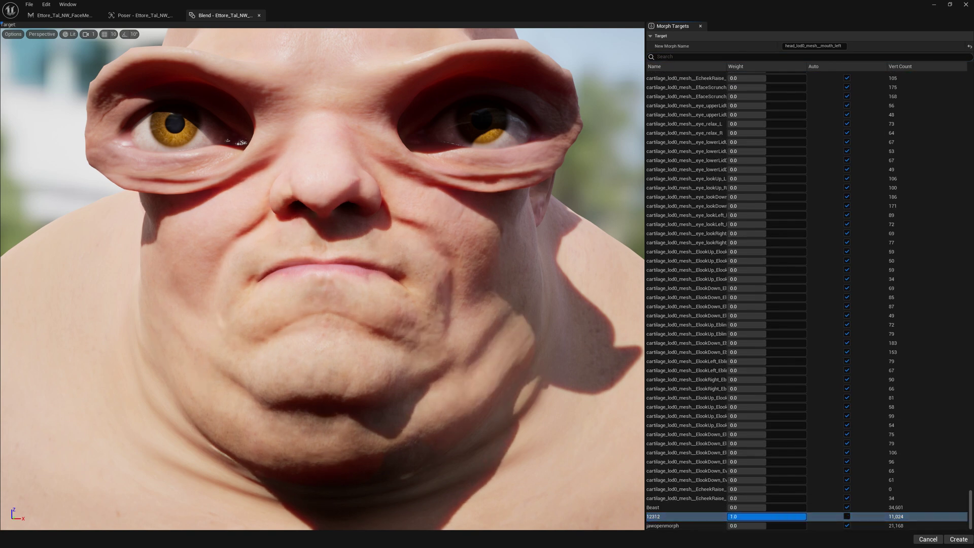
# Create the blended morph target, overwriting the existing head_lod0_mesh__mouth_left, and return to the Poser.
pyautogui.press('s')
pyautogui.moveTo(323, 279); pyautogui.dragTo(288, 222, button='right')
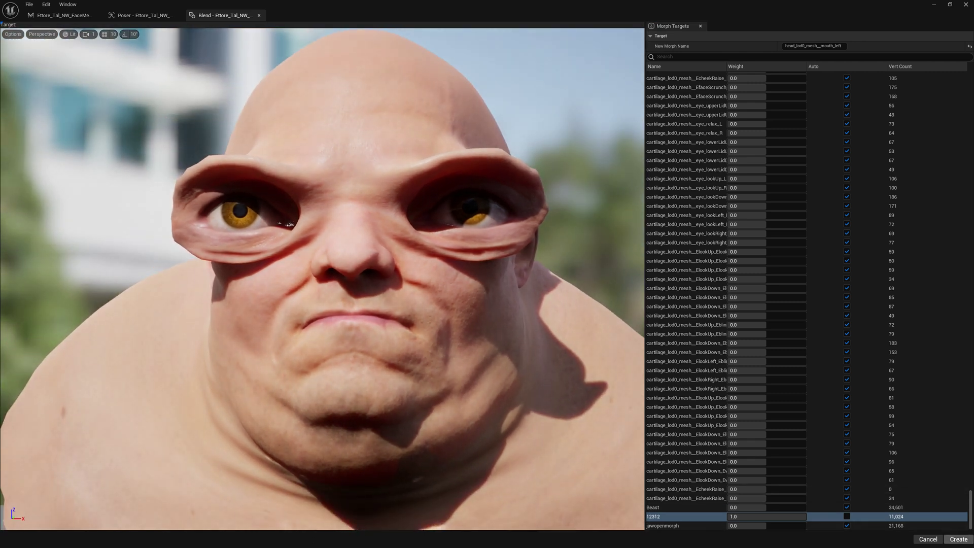
pyautogui.click(958, 539)
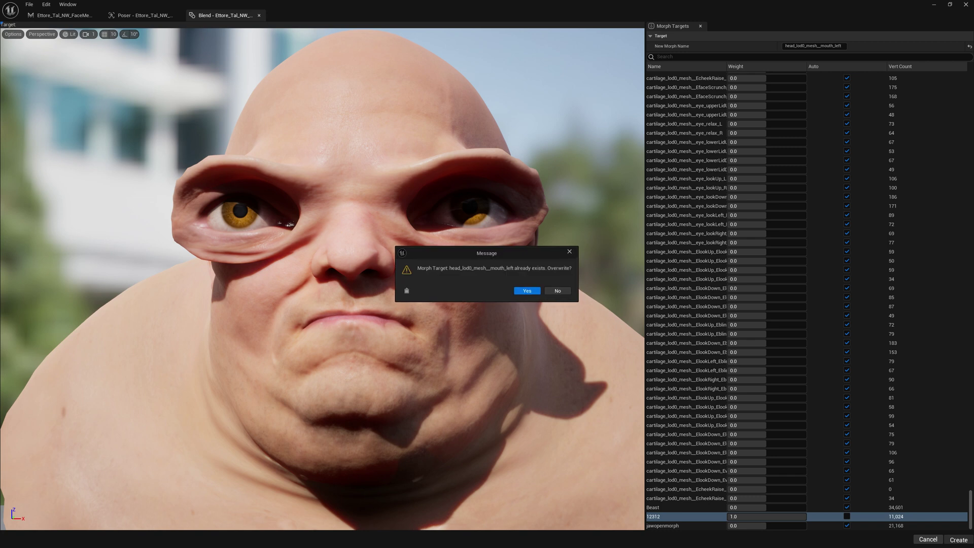
pyautogui.click(527, 290)
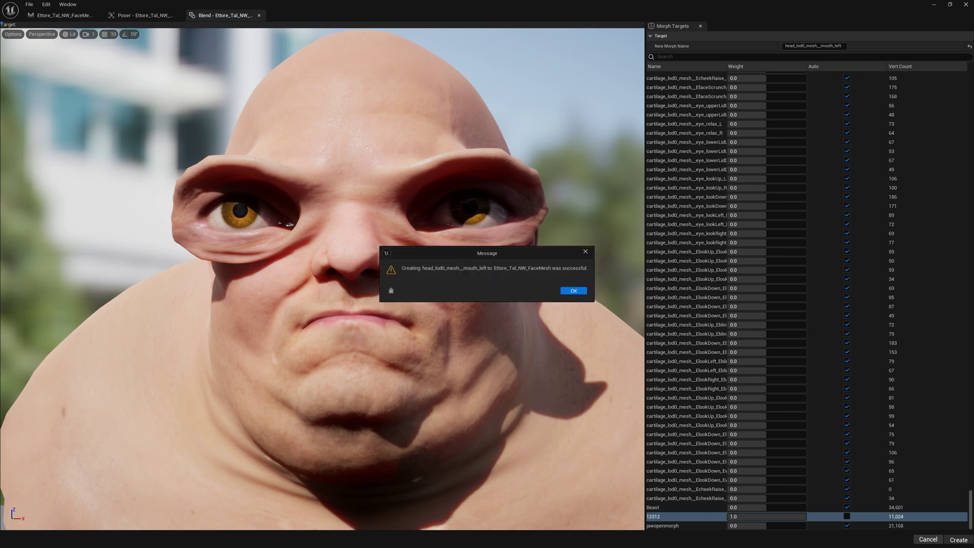
pyautogui.click(574, 290)
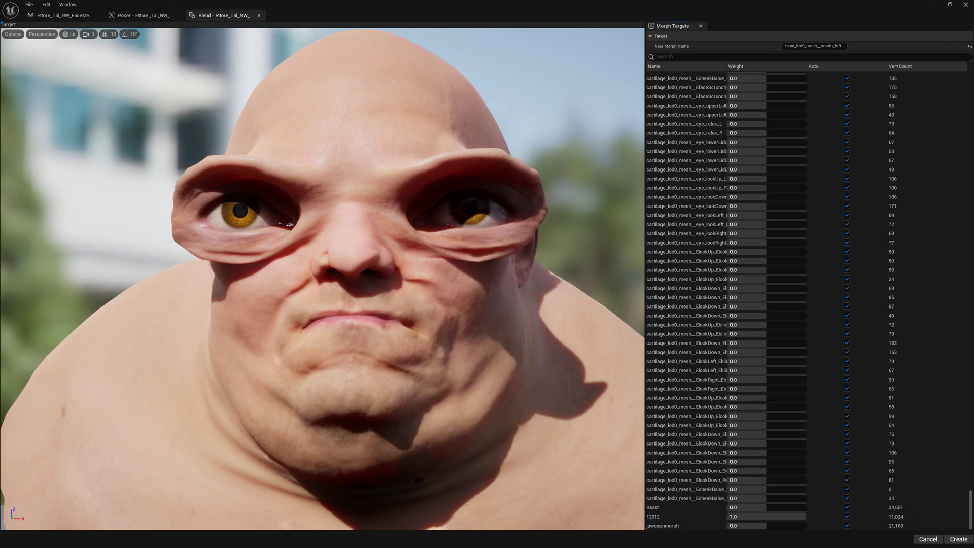
pyautogui.click(928, 539)
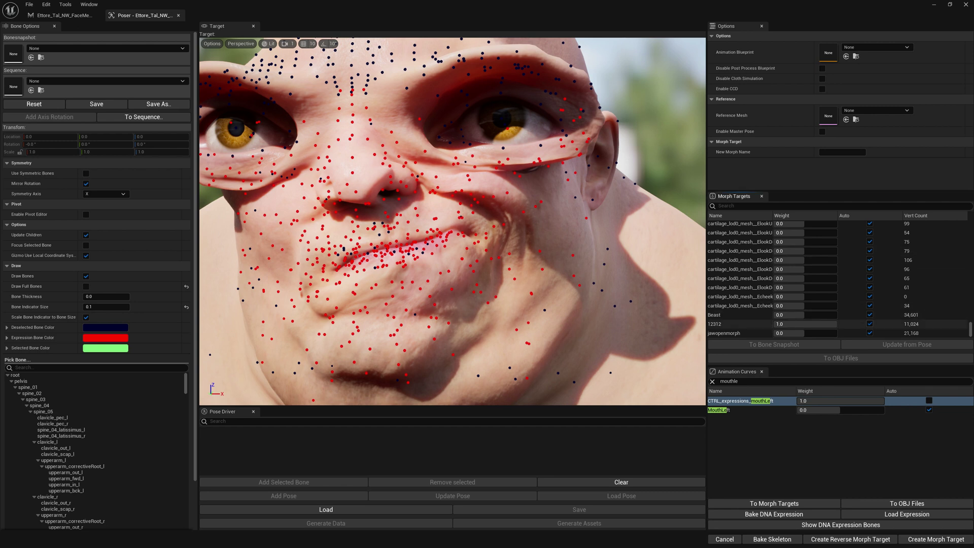
# Return the 12312 morph target and the CTRL_expressions_mouthLeft curve to automatic control.
pyautogui.click(869, 324)
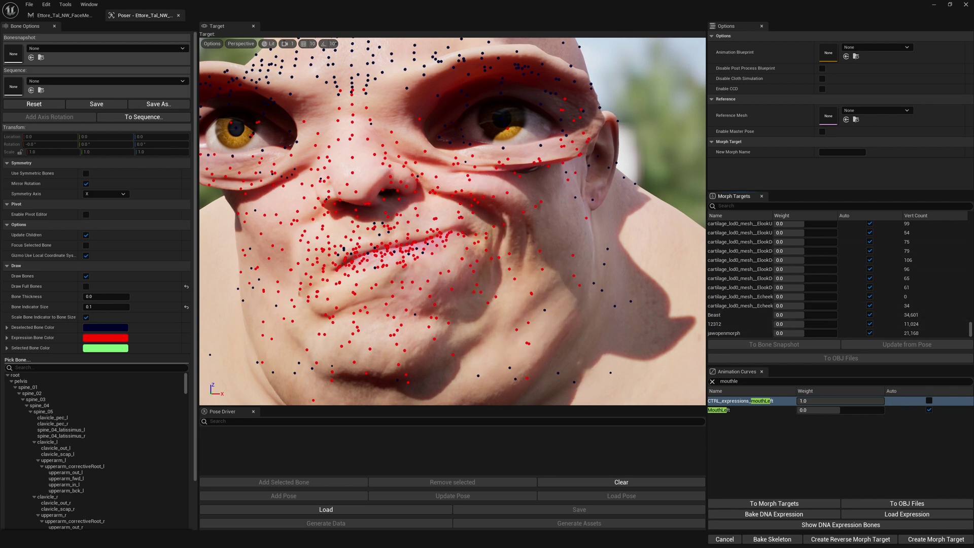
pyautogui.moveTo(558, 254); pyautogui.dragTo(553, 213, button='right')
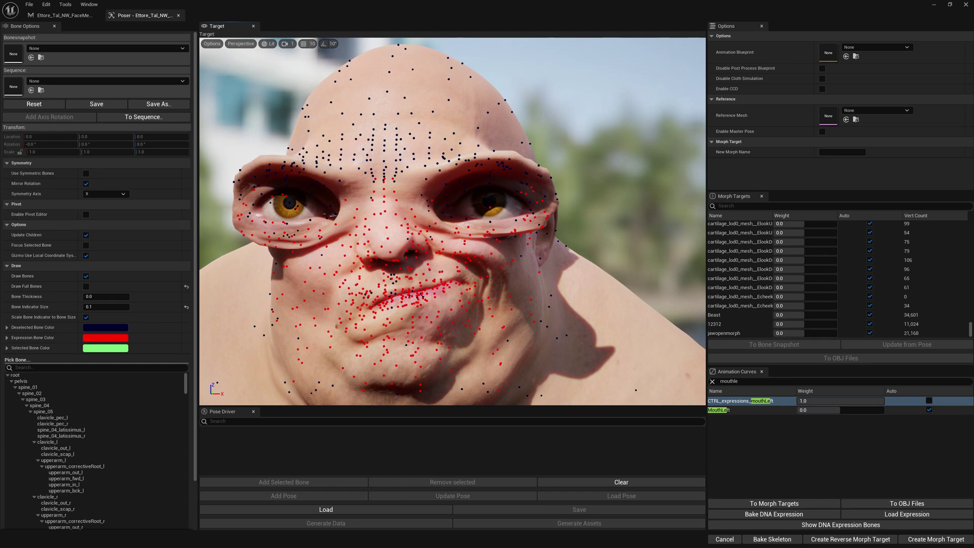
pyautogui.click(929, 401)
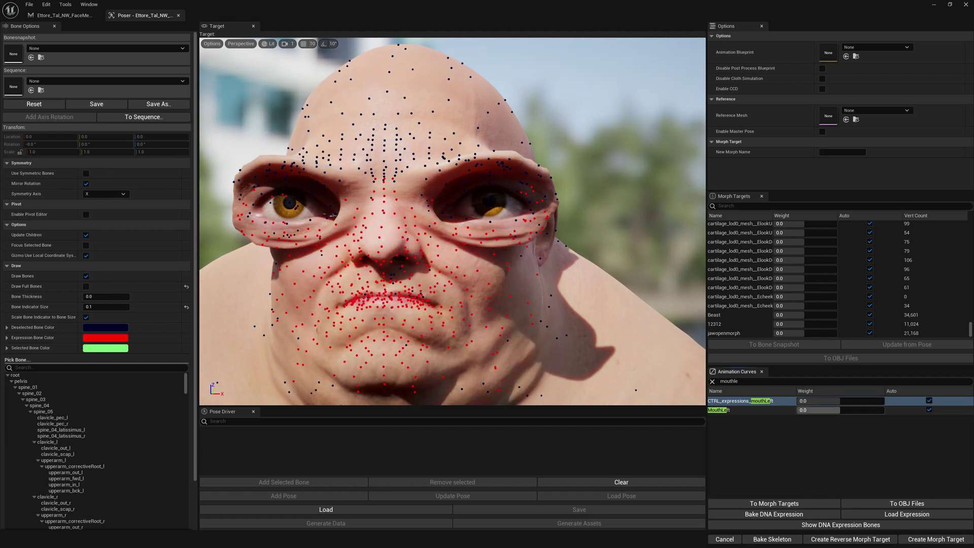
# Preview the corrected mouth pose by sweeping CTRL_expressions_mouthLeft from 0 towards 1.0, and restore its automatic control.
pyautogui.moveTo(841, 400); pyautogui.dragTo(884, 401)
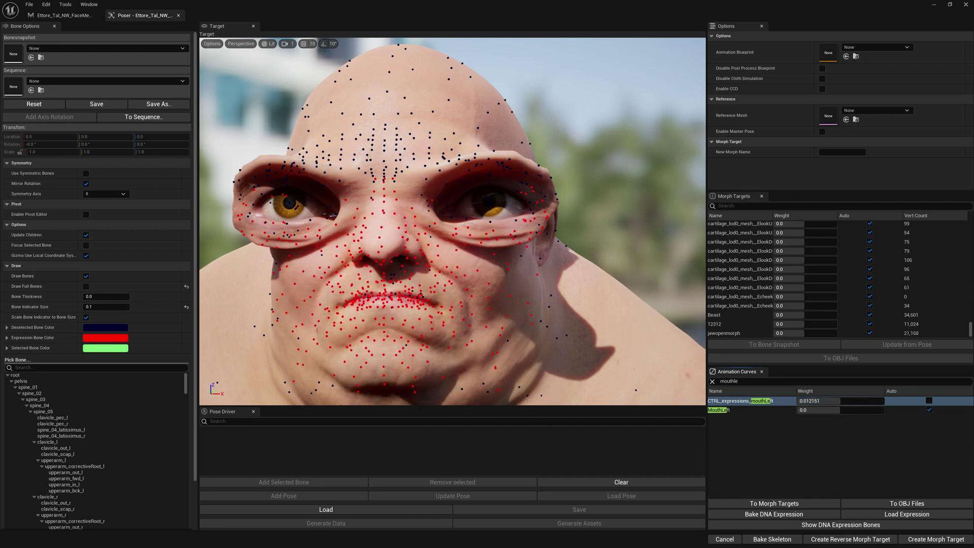
pyautogui.moveTo(841, 401); pyautogui.dragTo(883, 401)
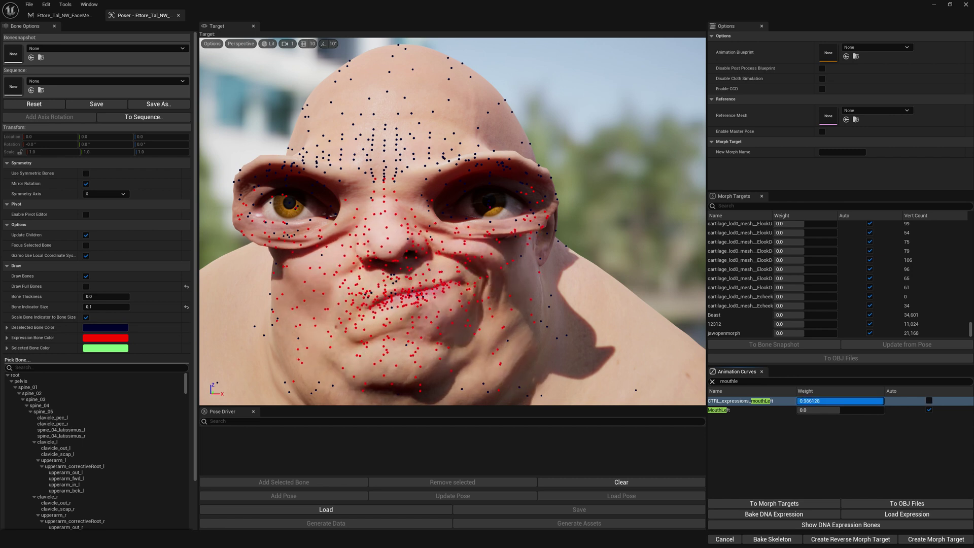
pyautogui.click(929, 401)
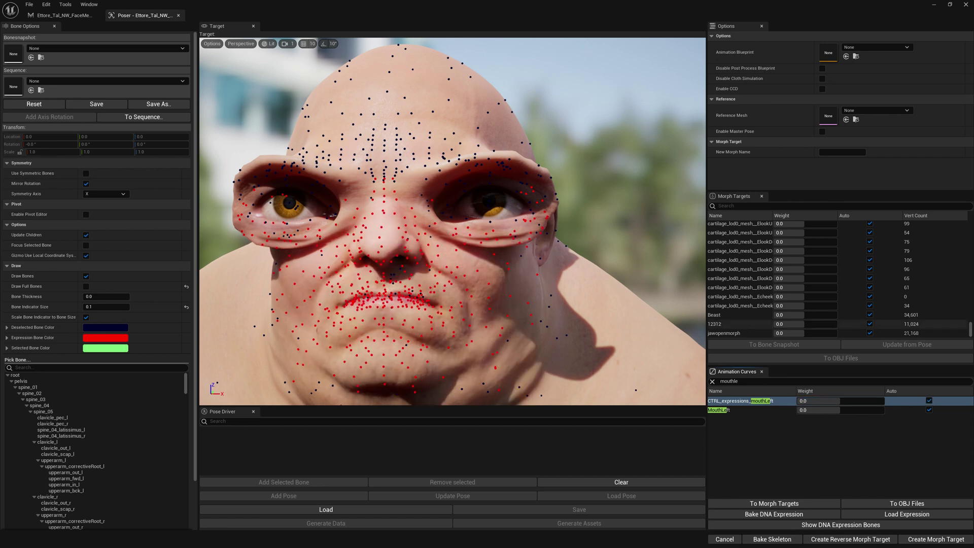
# Review the settings for creating a bone snapshot from the jawopenmorph morph target, and close them without creating one.
pyautogui.click(740, 333)
pyautogui.click(774, 344)
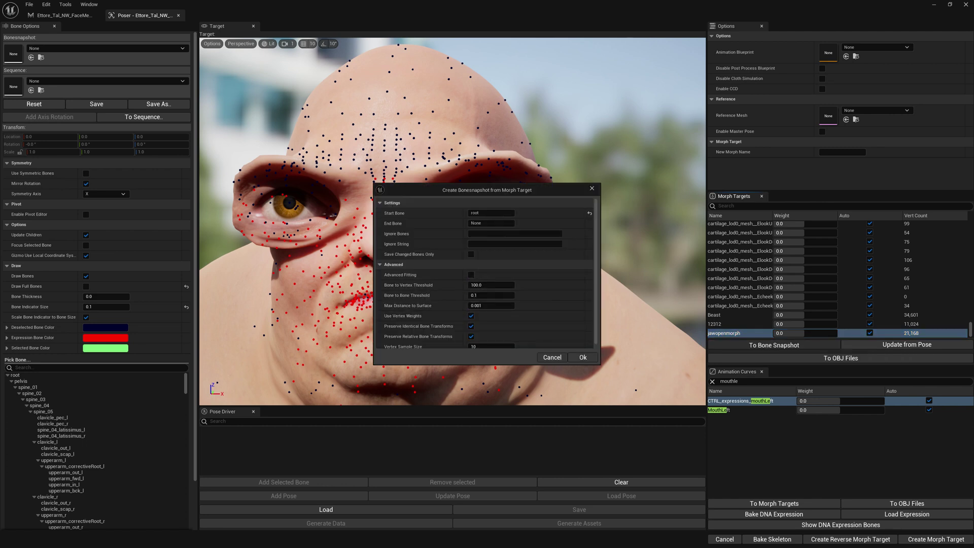
pyautogui.click(592, 188)
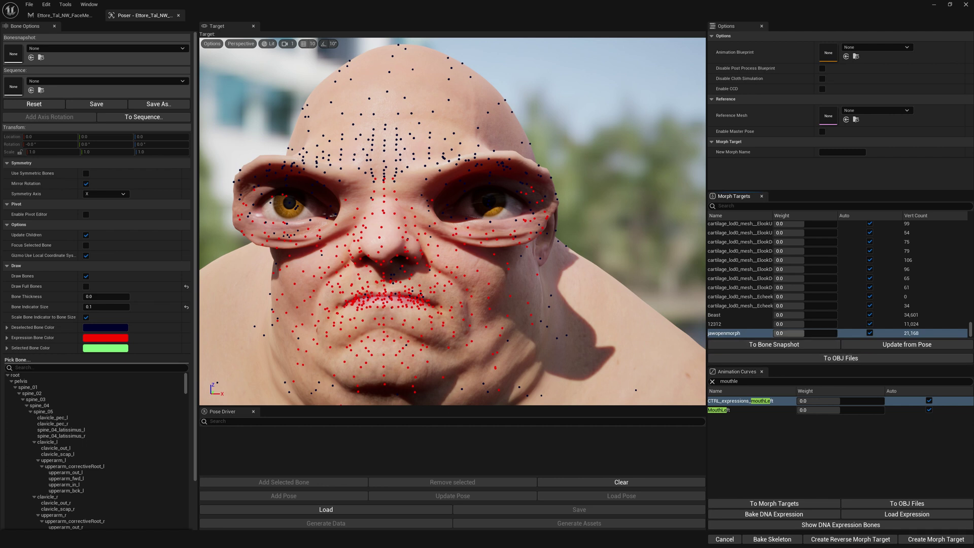
pyautogui.click(774, 345)
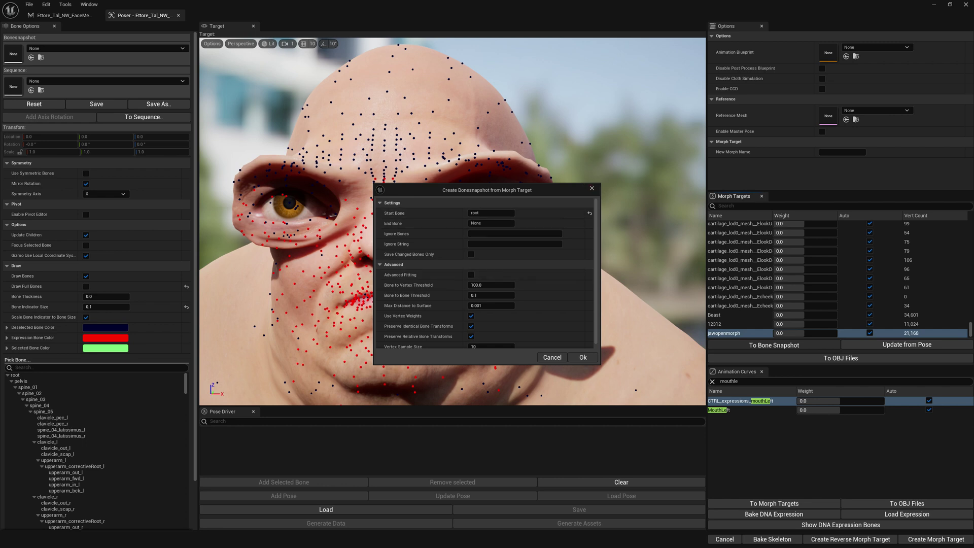
pyautogui.click(592, 189)
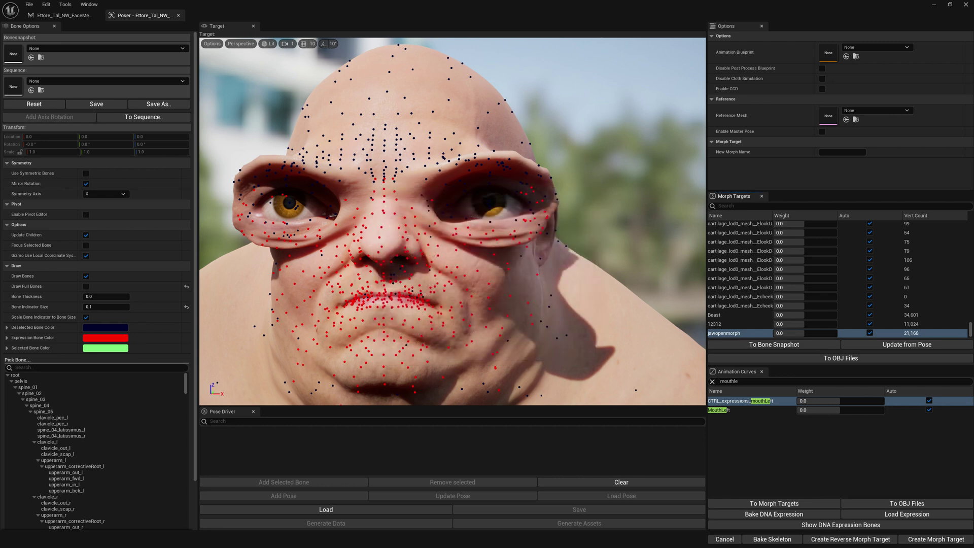